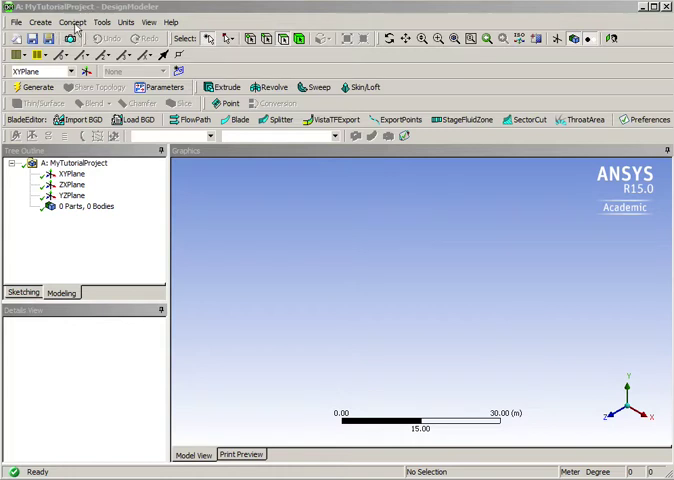
Create a new 3D curve from Concept on the XYPlane base plane
left_click(73, 22)
left_click(76, 82)
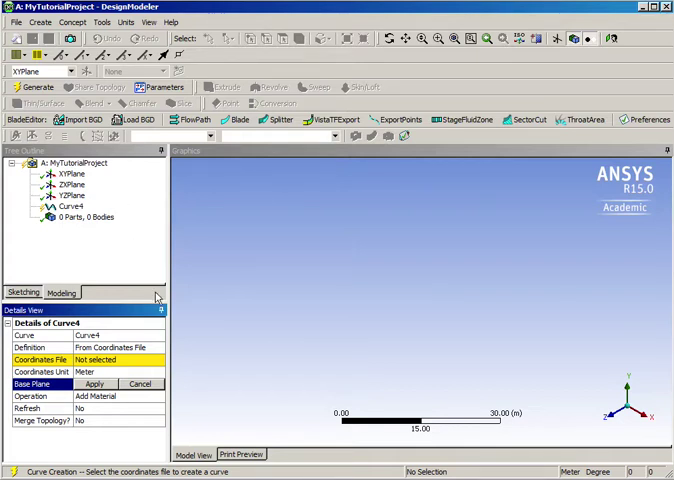
left_click(95, 362)
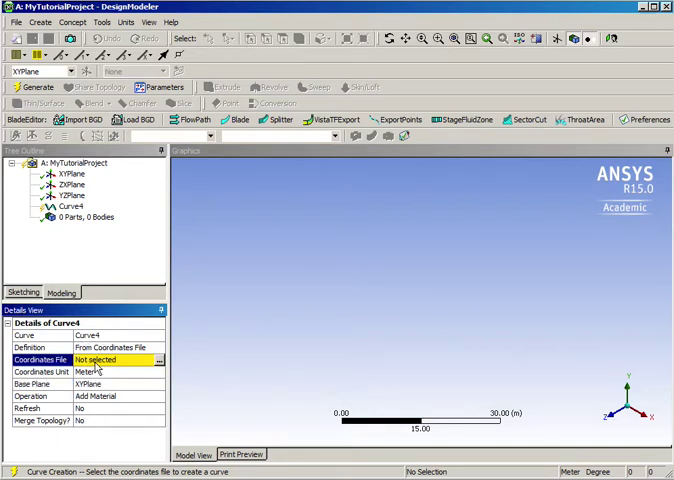
Load PoreFileMM from Documents > MyGreatTutorial_files as Curve4's coordinates file
left_click(159, 360)
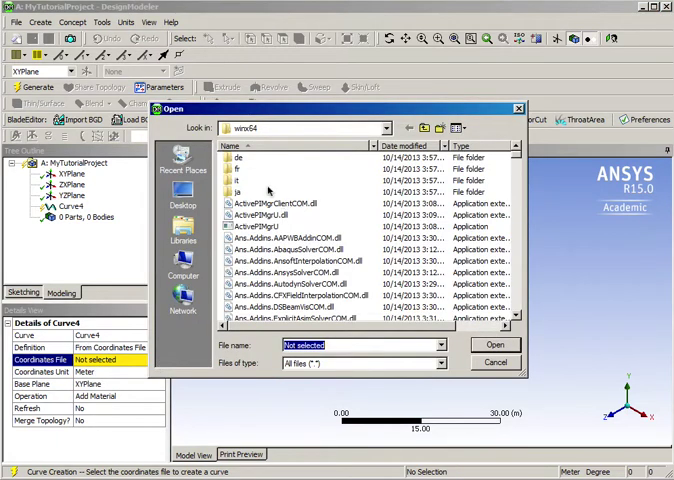
left_click(185, 231)
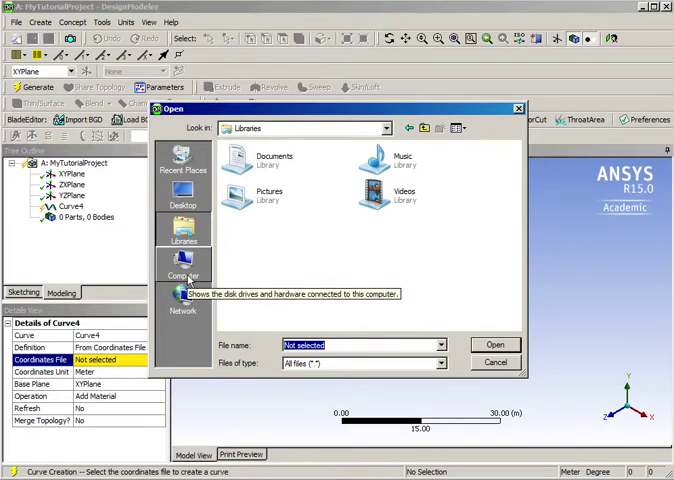
double_click(250, 168)
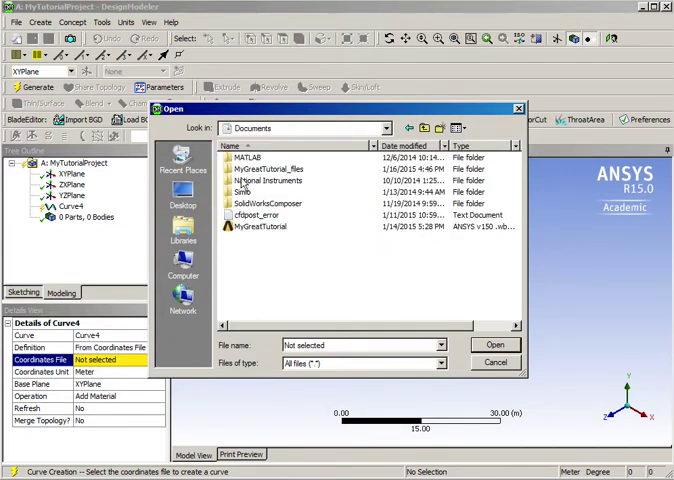
double_click(241, 170)
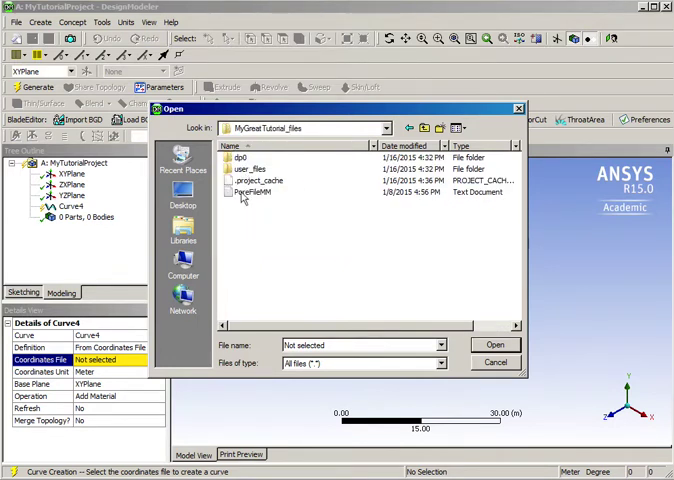
left_click(240, 192)
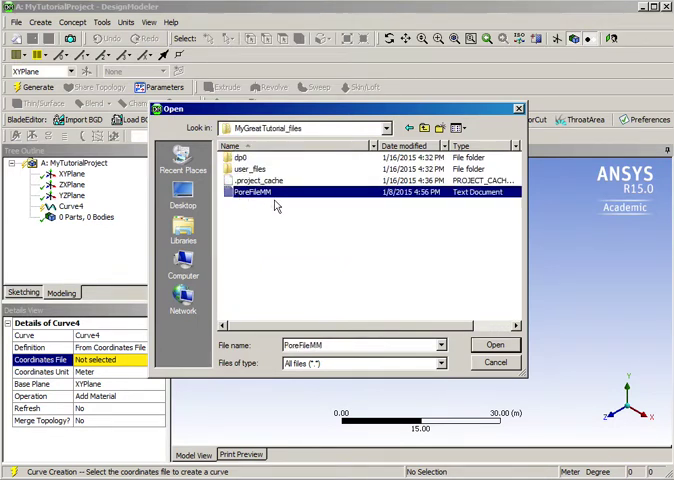
left_click(493, 347)
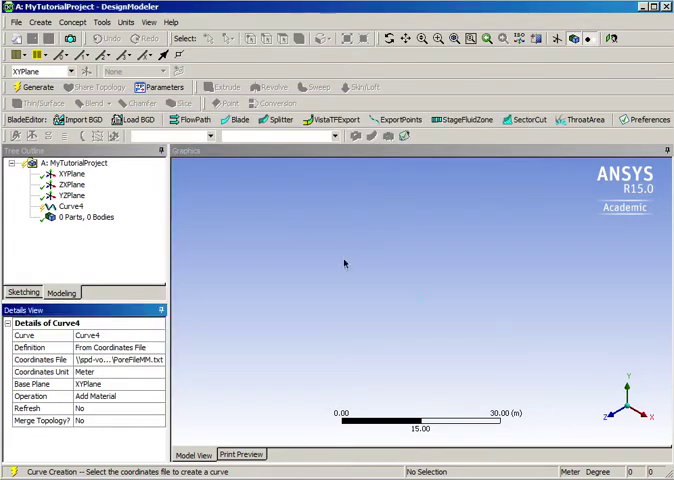
Generate Curve4 into 8 bodies, zoom to fit, and switch to the front view
left_click(45, 88)
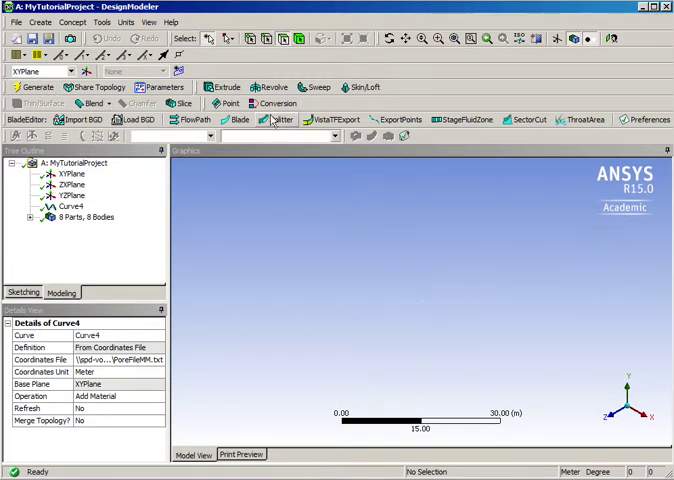
left_click(454, 38)
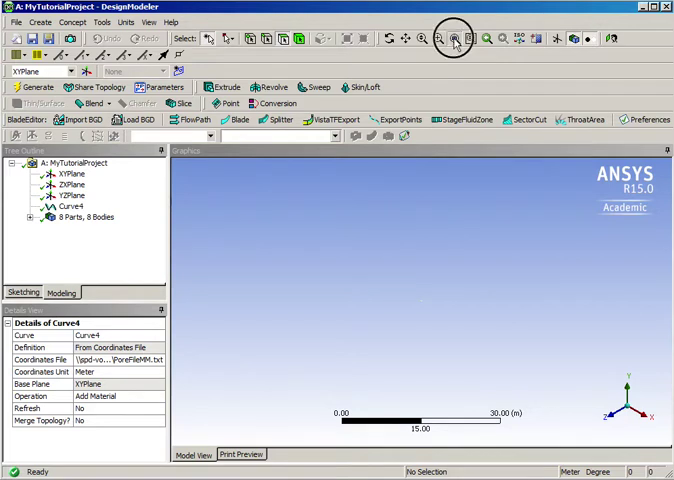
left_click(617, 418)
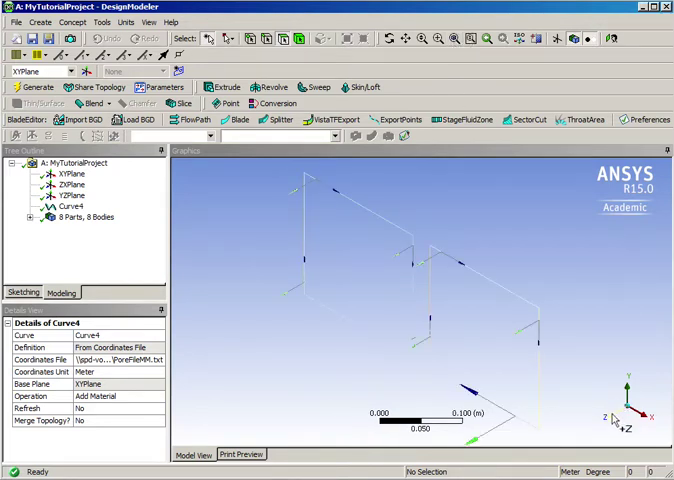